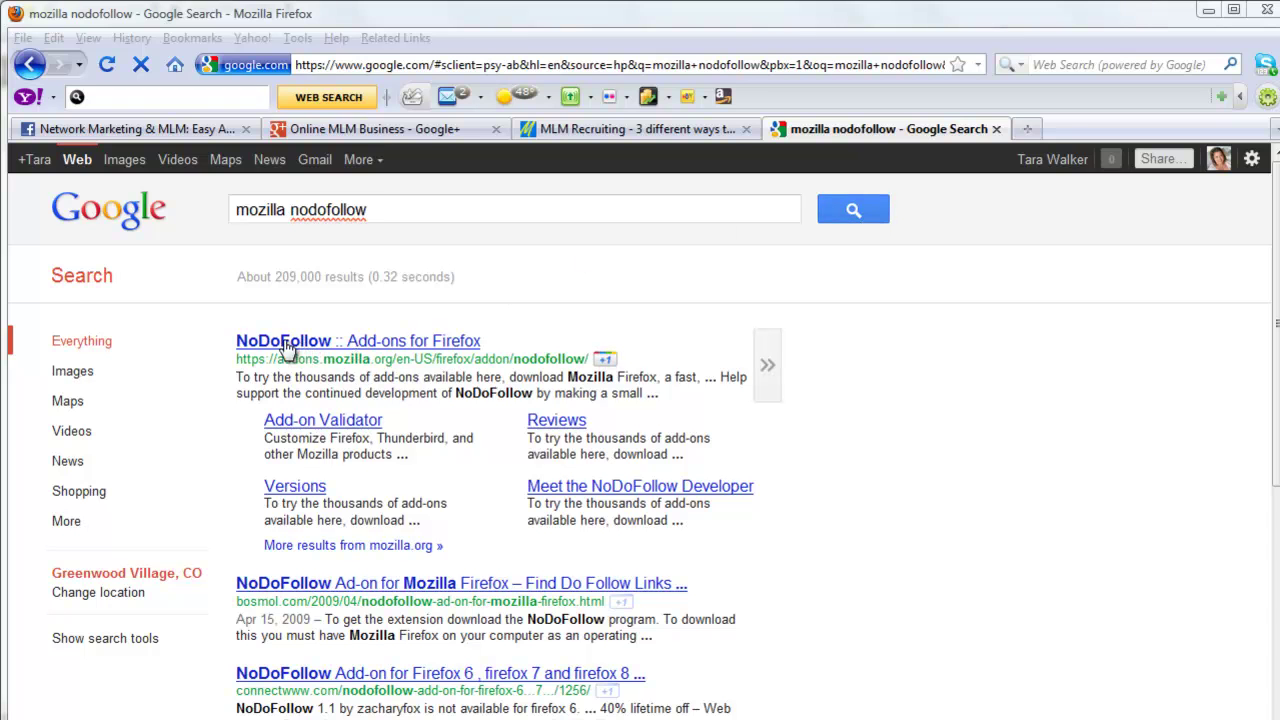
Open the NoDoFollow listing and continue to its 'Meet the NoDoFollow Developer' download page
{"action": "left_click", "coordinate": [412, 344]}
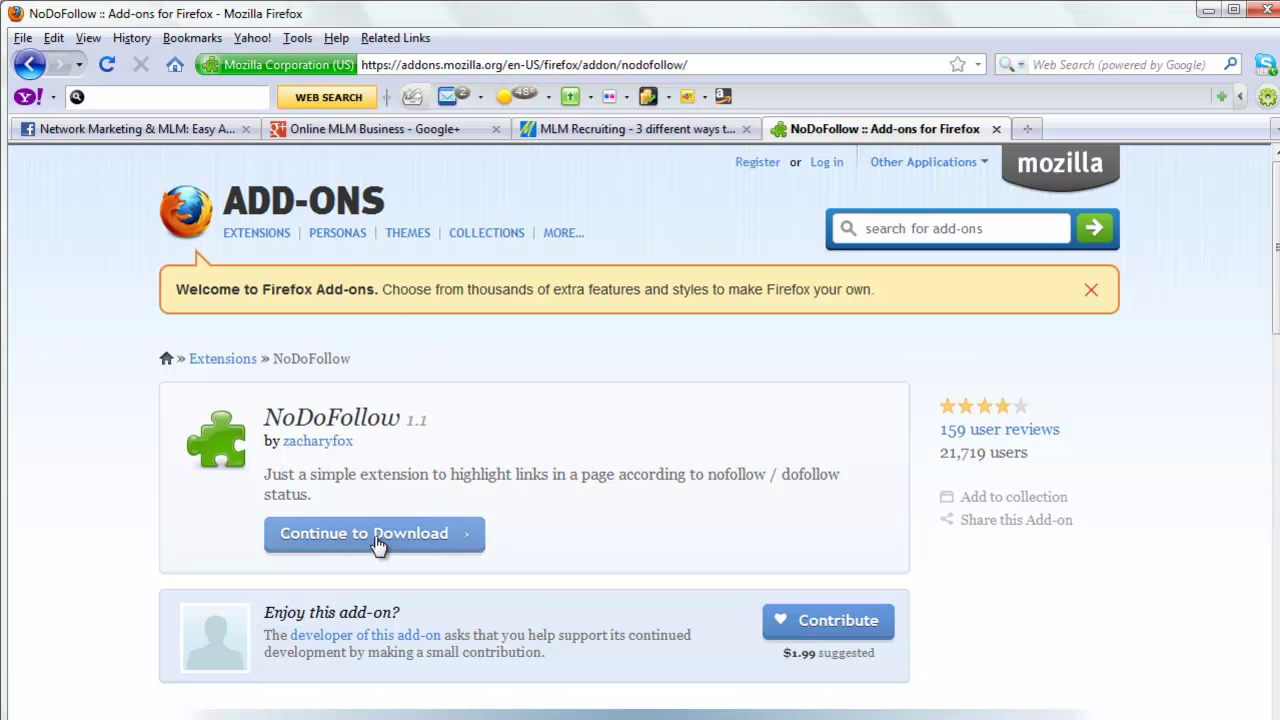
{"action": "left_click", "coordinate": [377, 542]}
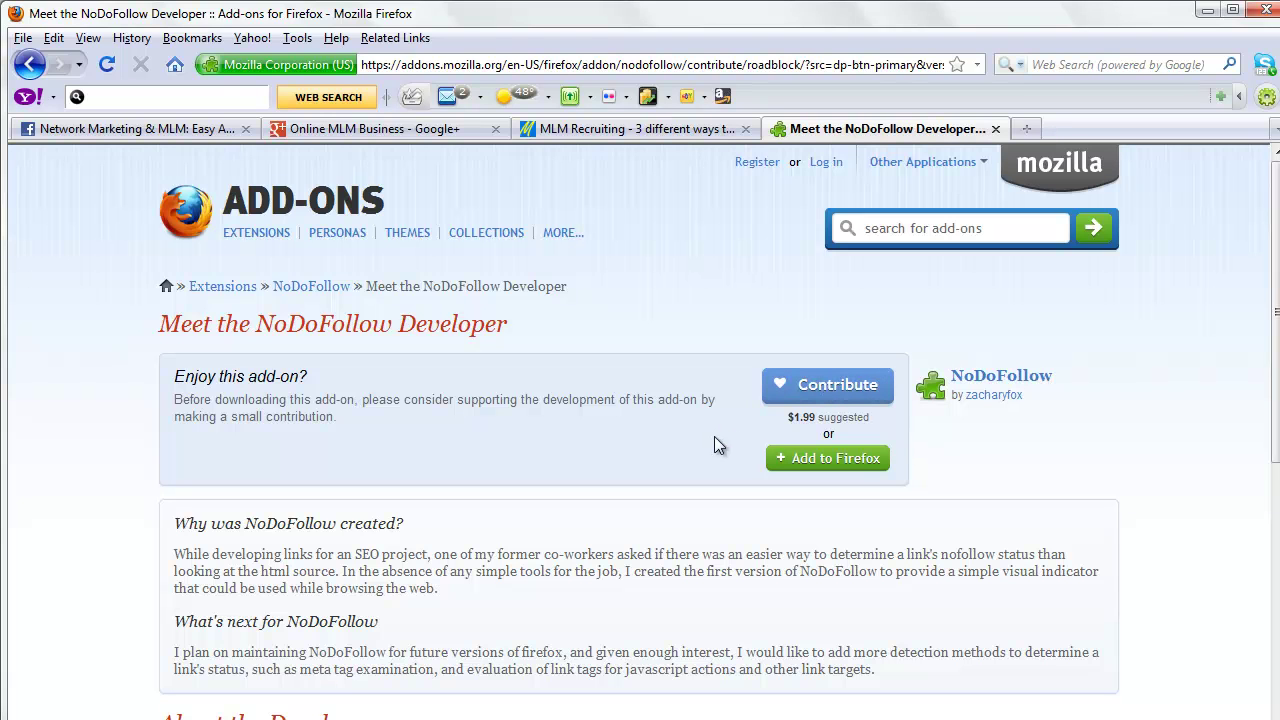
Add NoDoFollow to Firefox, install it, and restart Firefox to finish the installation
{"action": "left_click", "coordinate": [843, 460]}
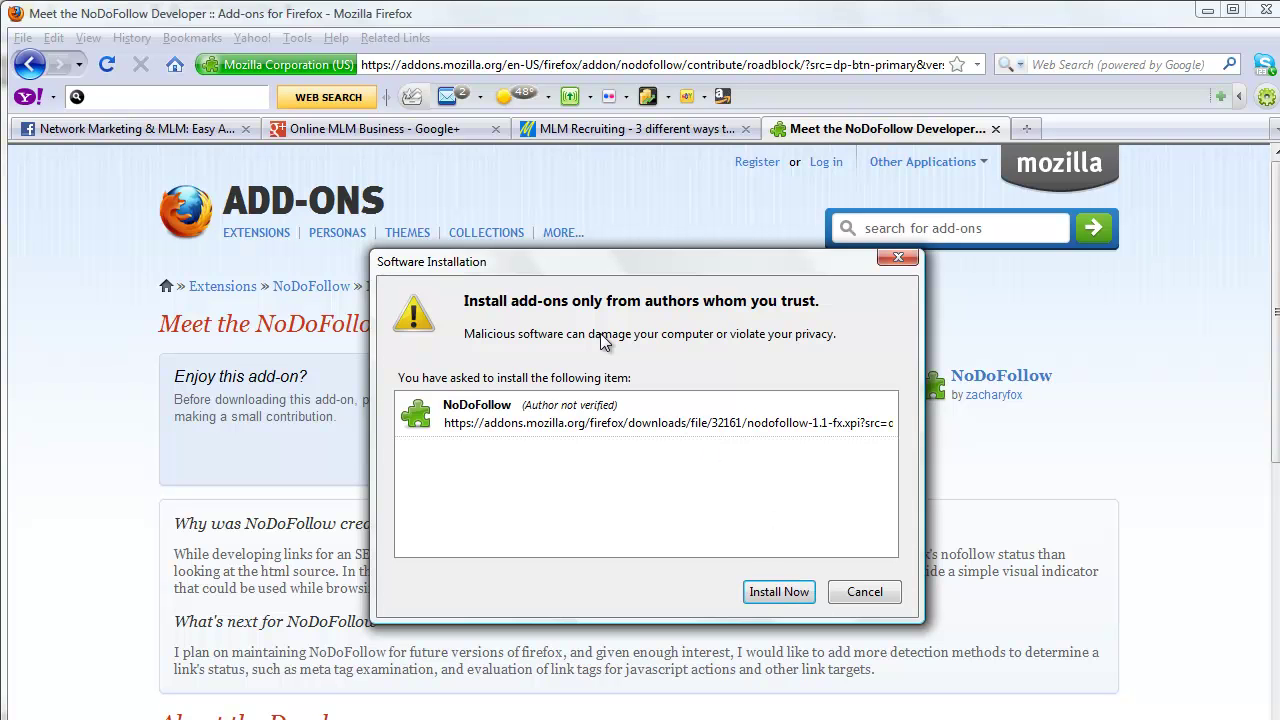
{"action": "left_click", "coordinate": [779, 594]}
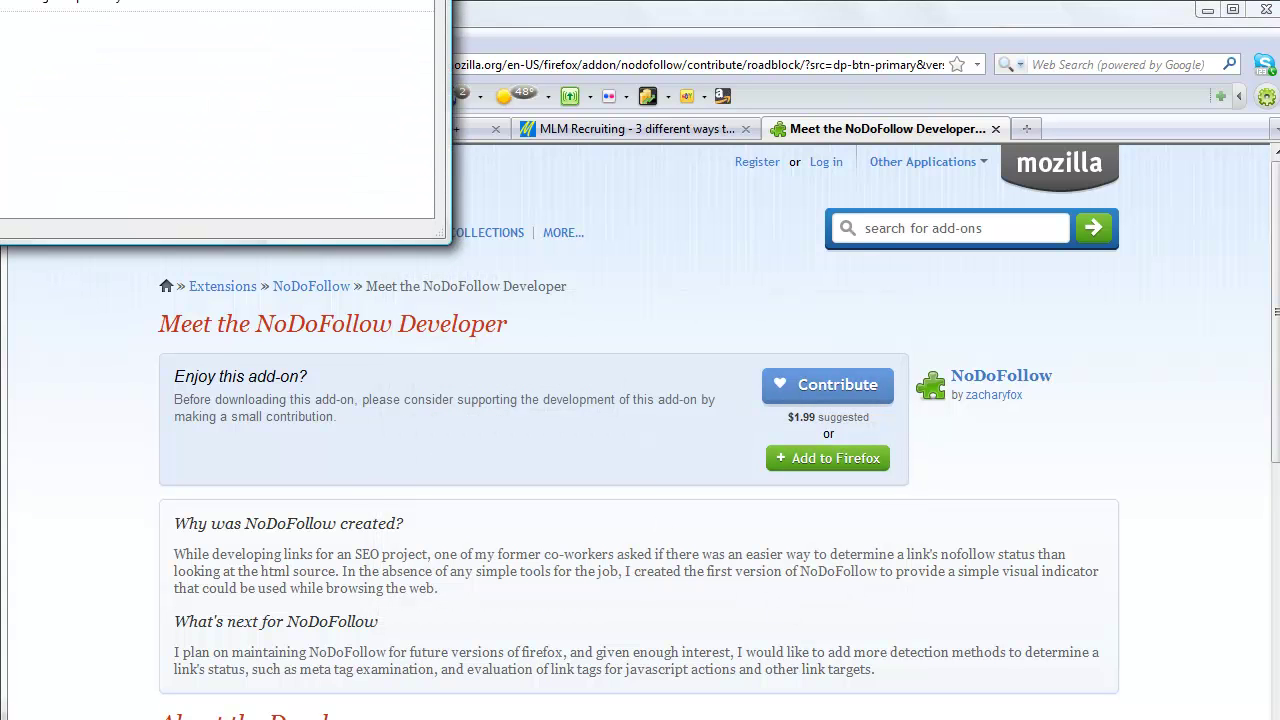
{"action": "left_click_drag", "start_coordinate": [343, 2], "coordinate": [511, 274]}
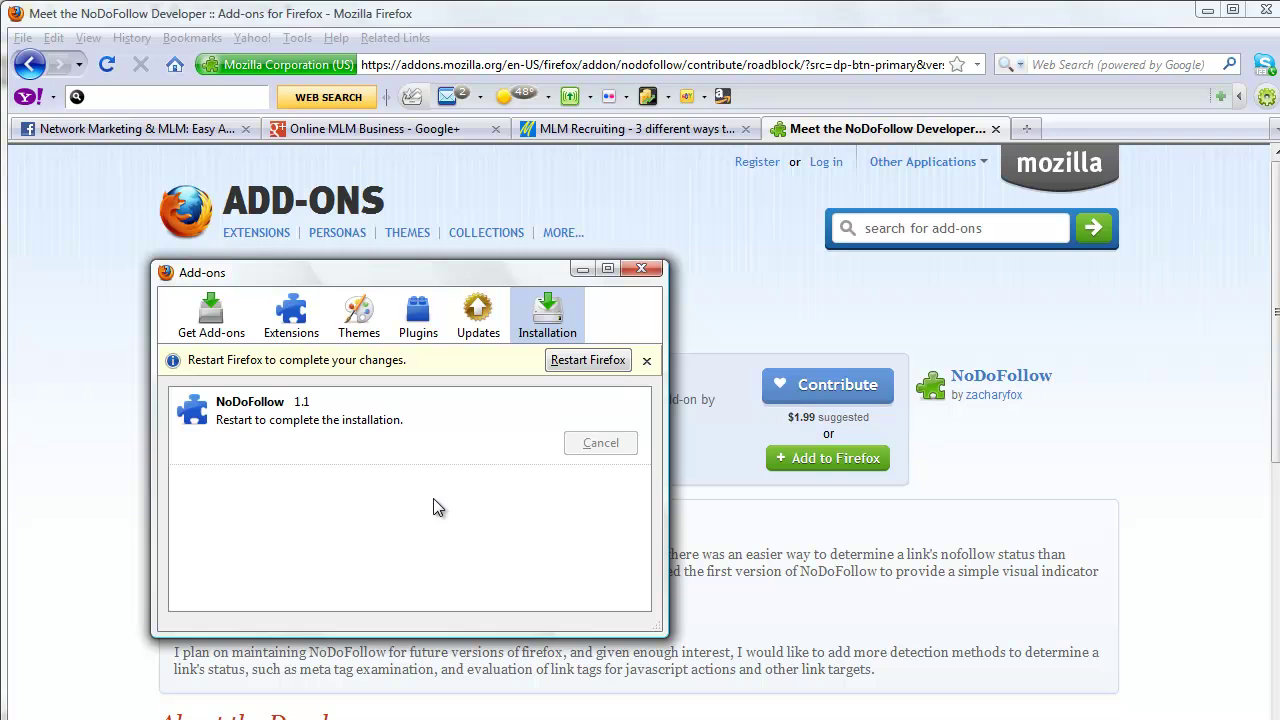
{"action": "left_click", "coordinate": [595, 359]}
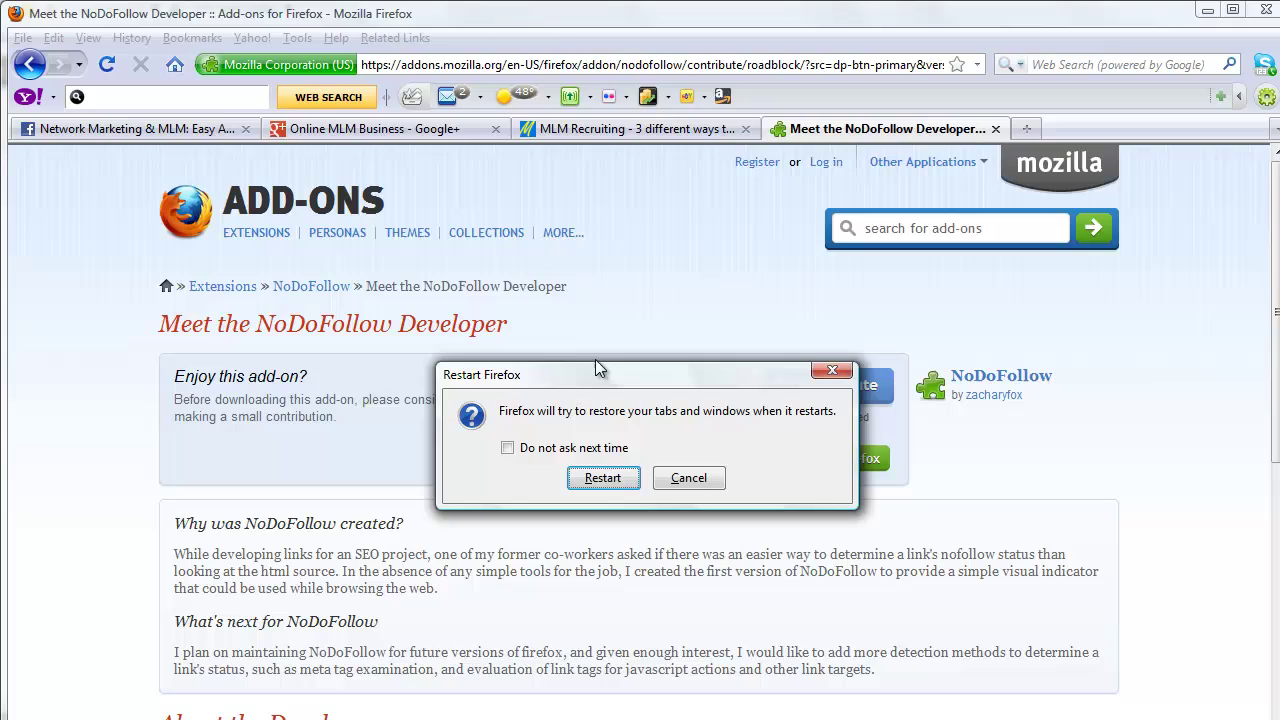
{"action": "left_click", "coordinate": [612, 477]}
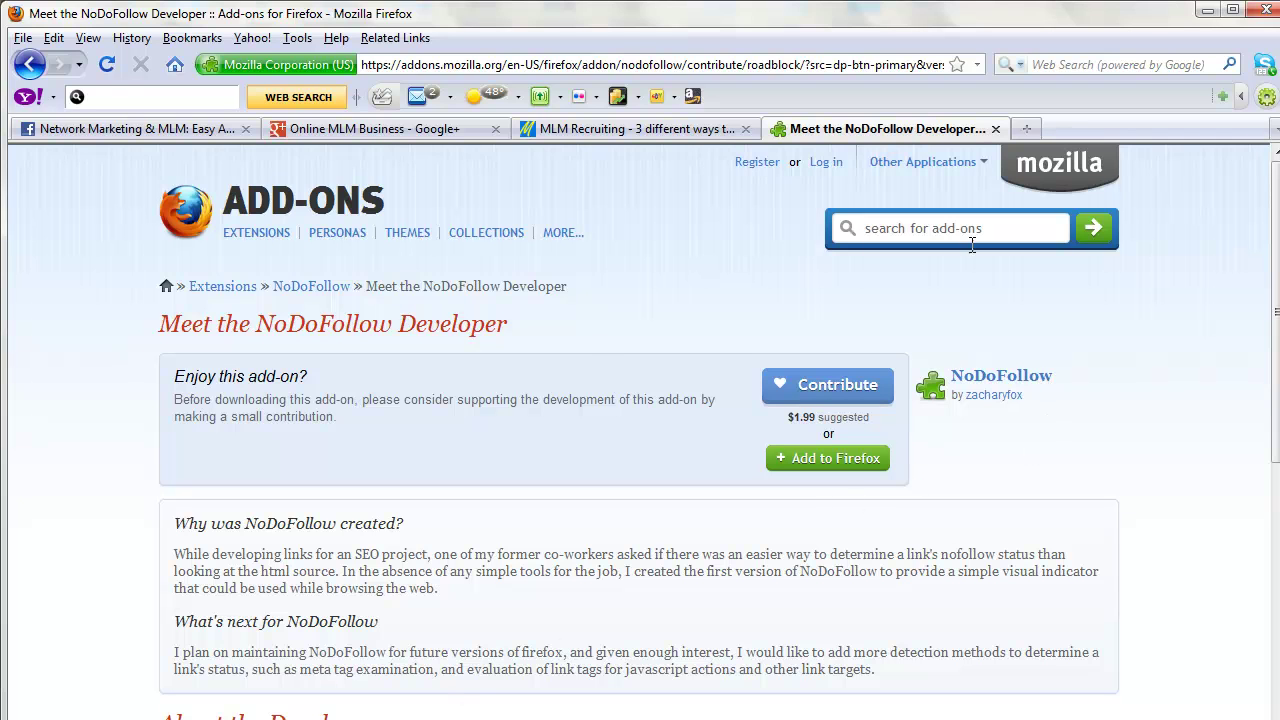
Enable NoDoFollow from the page context menu and scroll through the developer page's highlighted links
{"action": "right_click", "coordinate": [55, 322]}
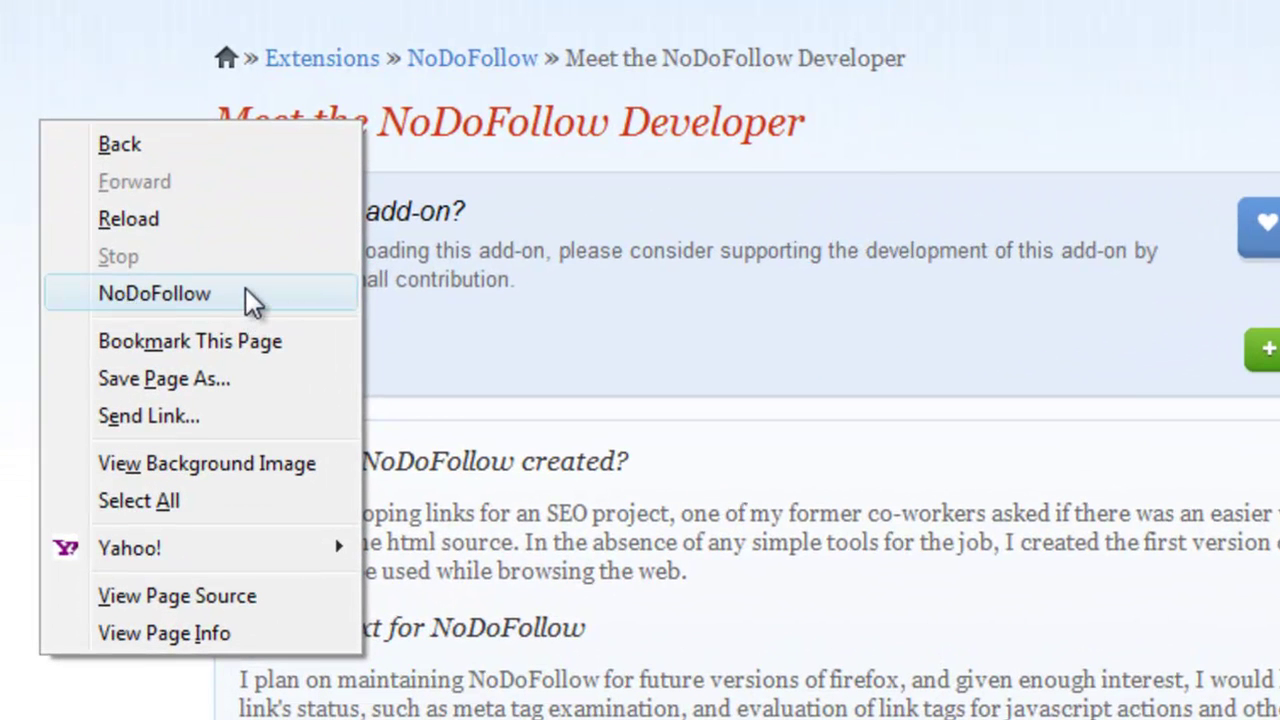
{"action": "left_click", "coordinate": [246, 292]}
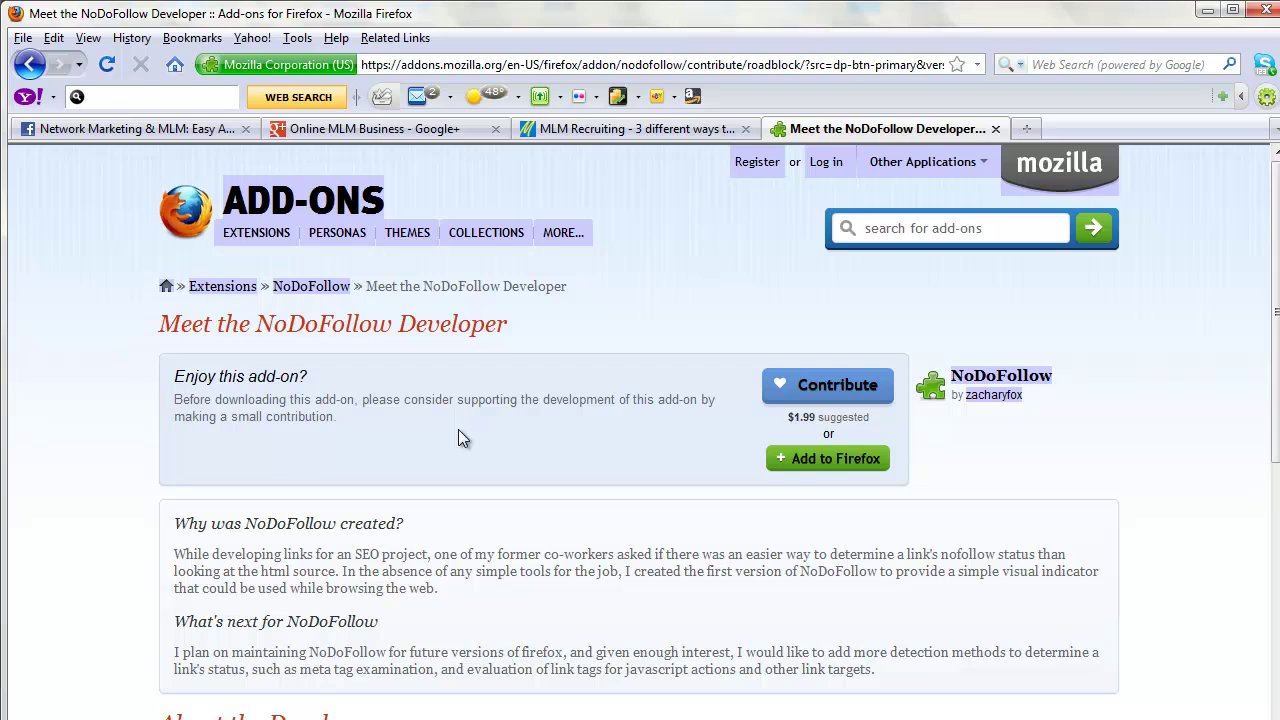
{"action": "scroll", "coordinate": [460, 420], "scroll_direction": "down", "scroll_amount": 4}
{"action": "scroll", "coordinate": [524, 345], "scroll_direction": "down", "scroll_amount": 6}
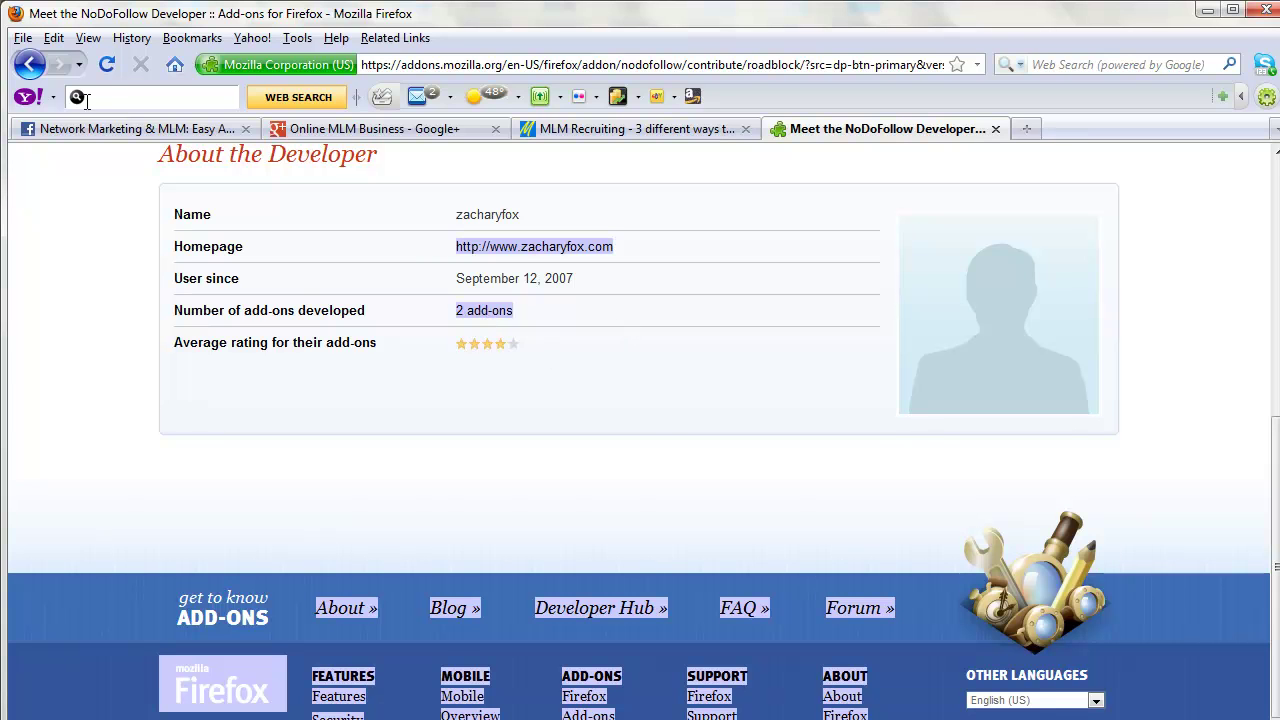
Check the Facebook group posts' link highlights, then go to the MLM Recruiting blog post
{"action": "left_click", "coordinate": [105, 133]}
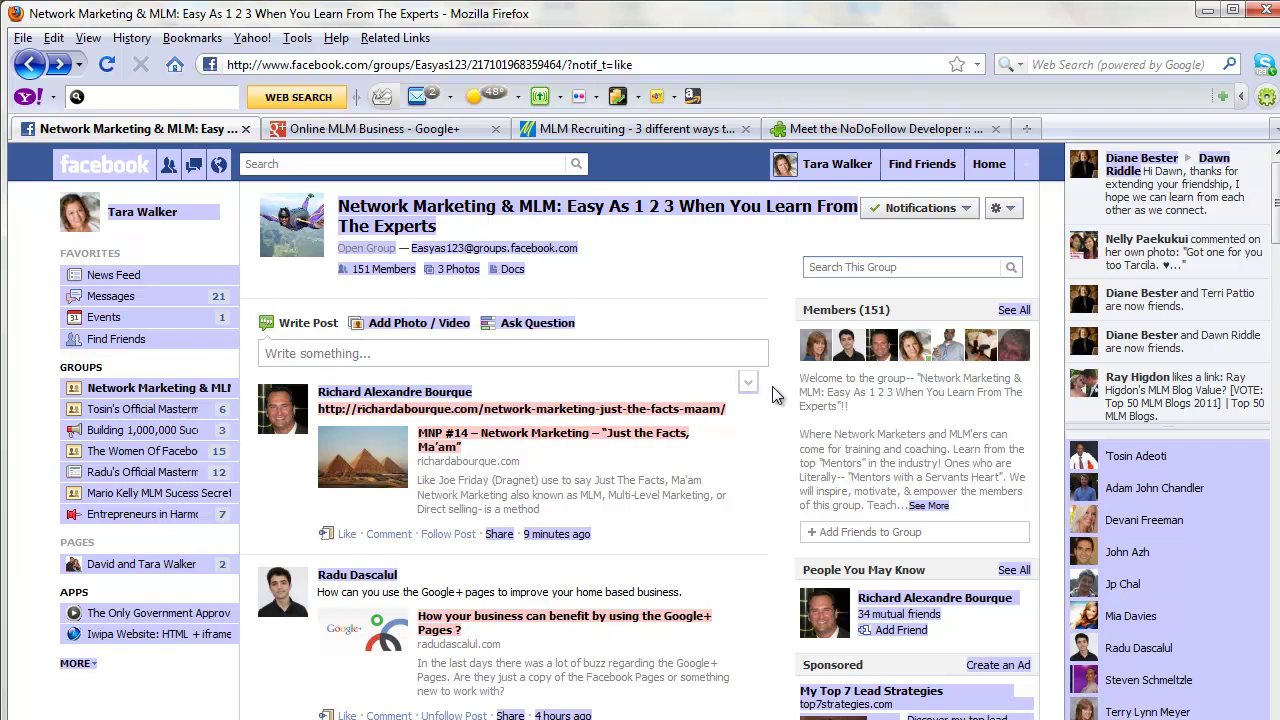
{"action": "scroll", "coordinate": [755, 413], "scroll_direction": "down", "scroll_amount": 2}
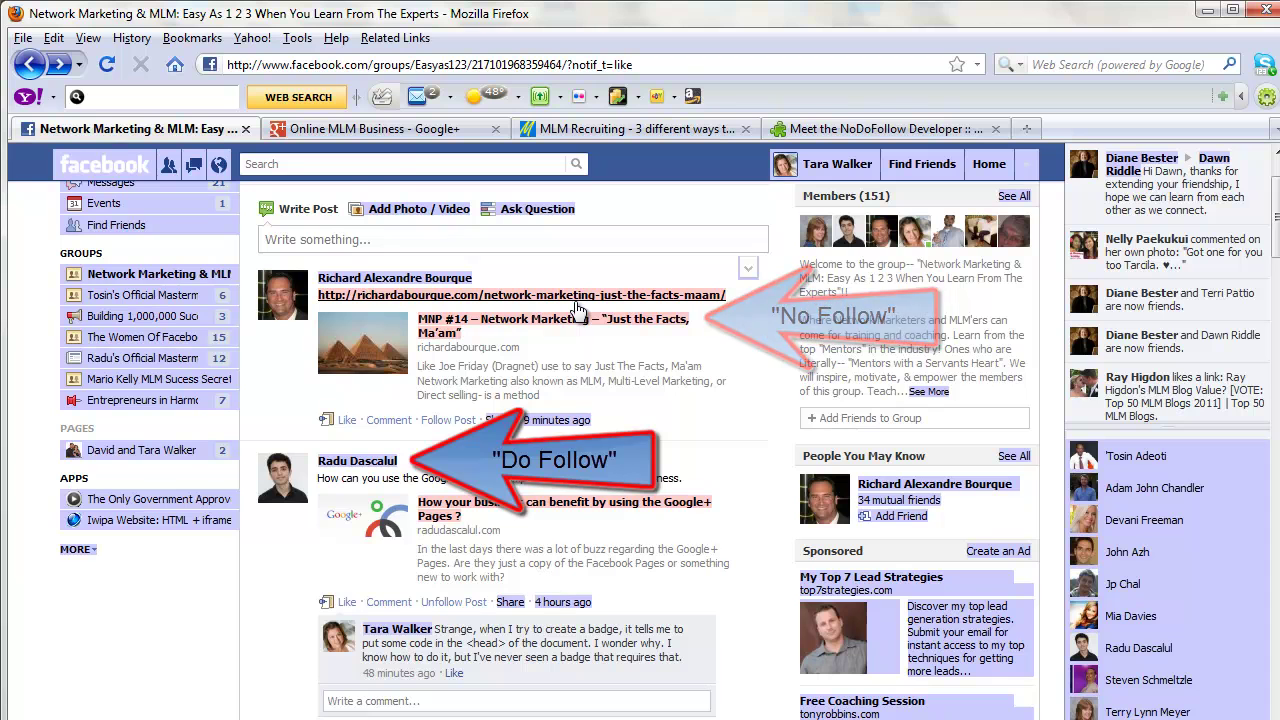
{"action": "left_click", "coordinate": [636, 122]}
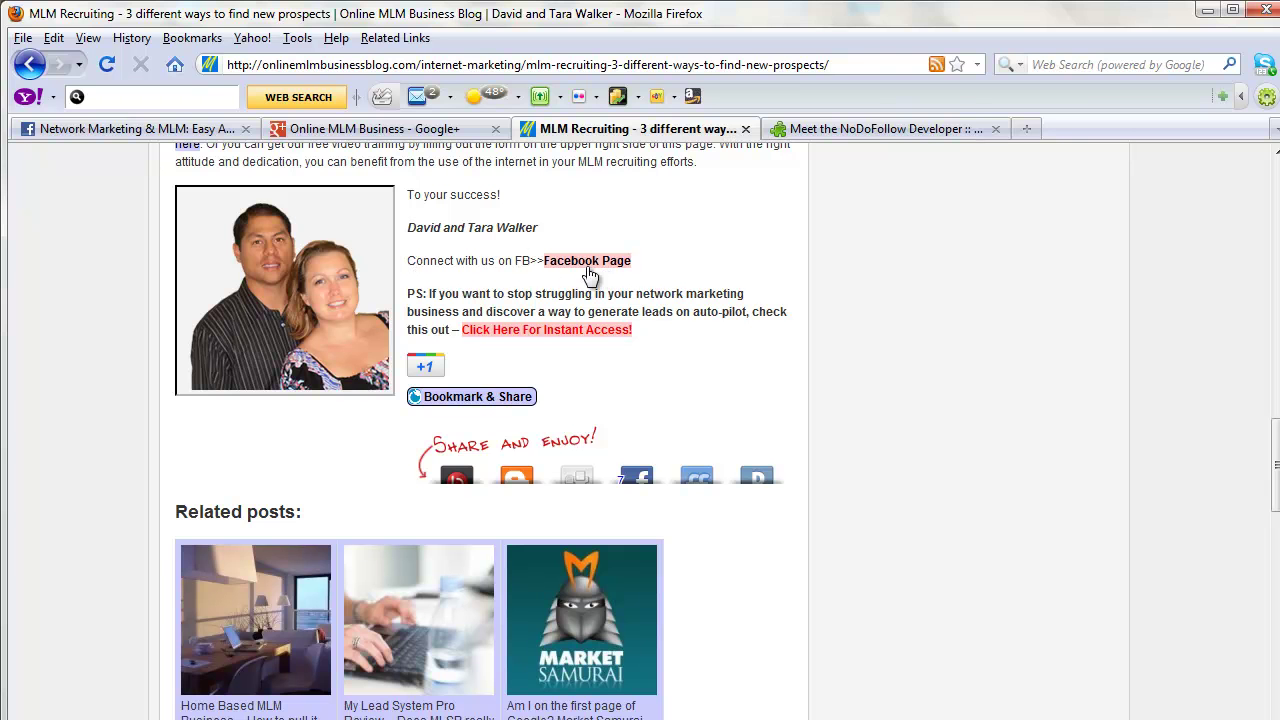
Scroll through the MLM Recruiting post to review its dofollow and nofollow links
{"action": "scroll", "coordinate": [751, 280], "scroll_direction": "up", "scroll_amount": 4}
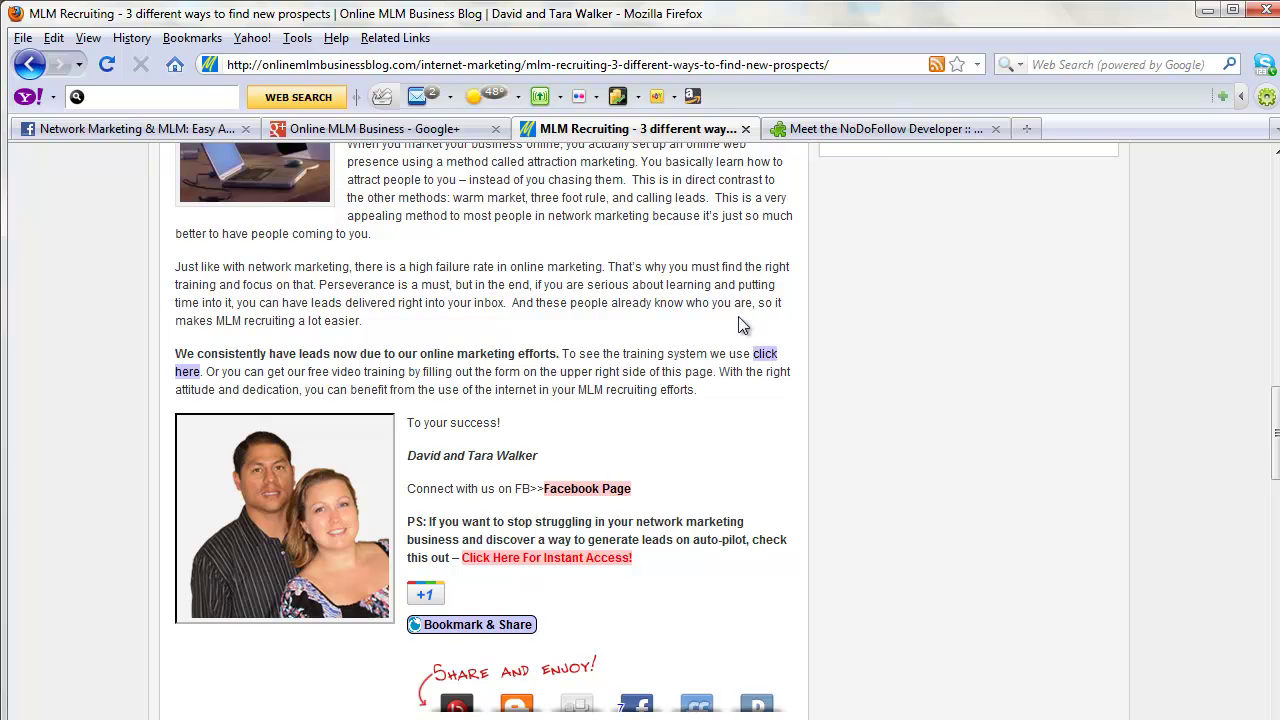
{"action": "scroll", "coordinate": [723, 455], "scroll_direction": "up", "scroll_amount": 3}
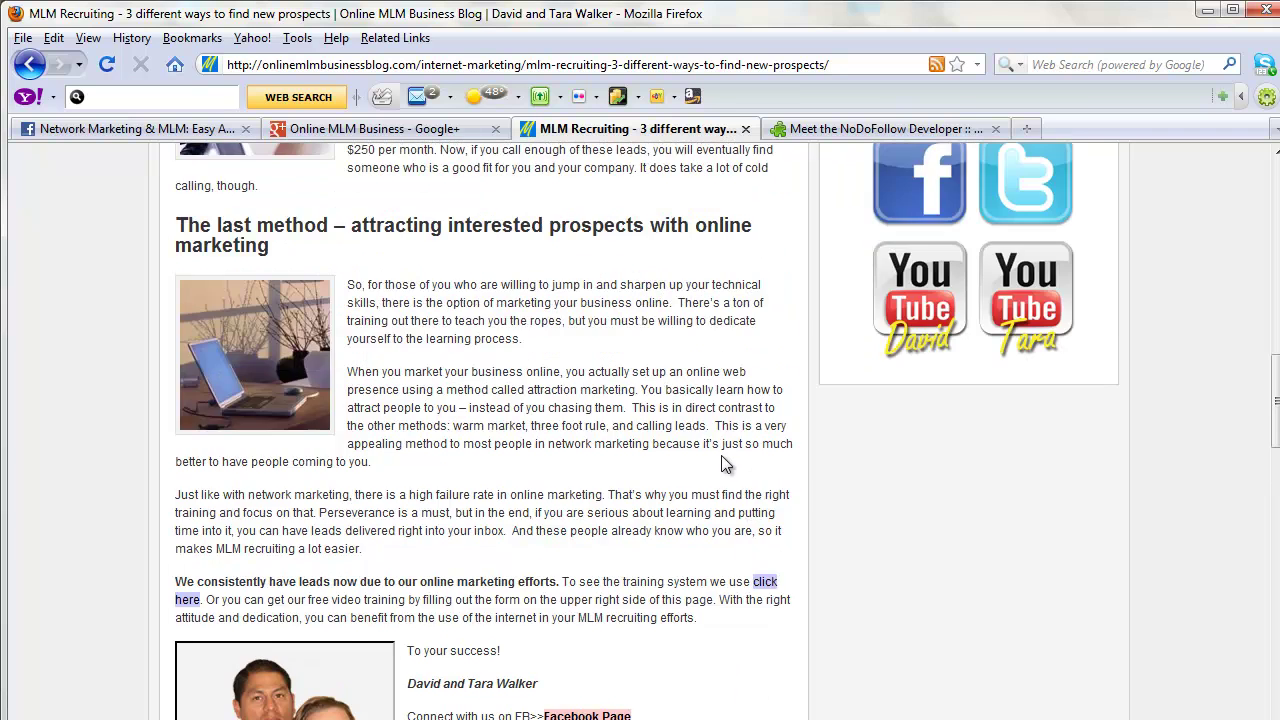
{"action": "scroll", "coordinate": [723, 455], "scroll_direction": "up", "scroll_amount": 9}
{"action": "scroll", "coordinate": [723, 460], "scroll_direction": "down", "scroll_amount": 6}
{"action": "scroll", "coordinate": [725, 463], "scroll_direction": "down", "scroll_amount": 4}
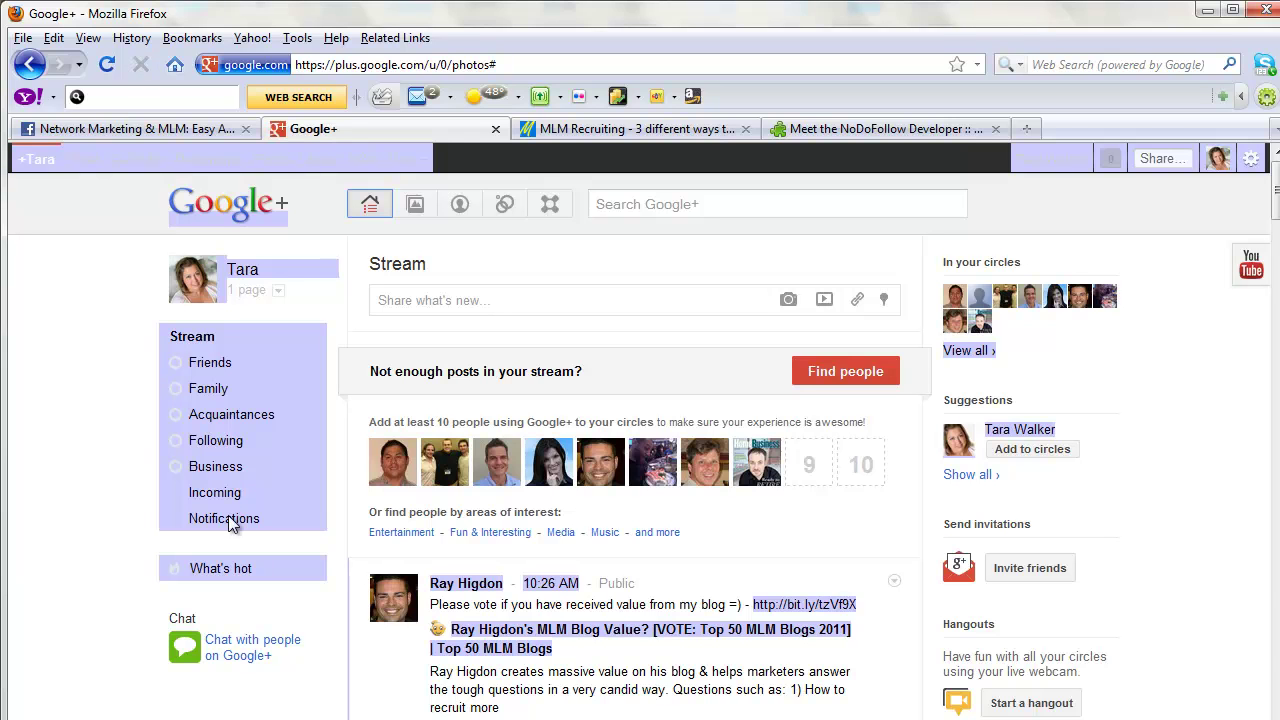
{"action": "left_click", "coordinate": [270, 206]}
{"action": "scroll", "coordinate": [670, 643], "scroll_direction": "down", "scroll_amount": 5}
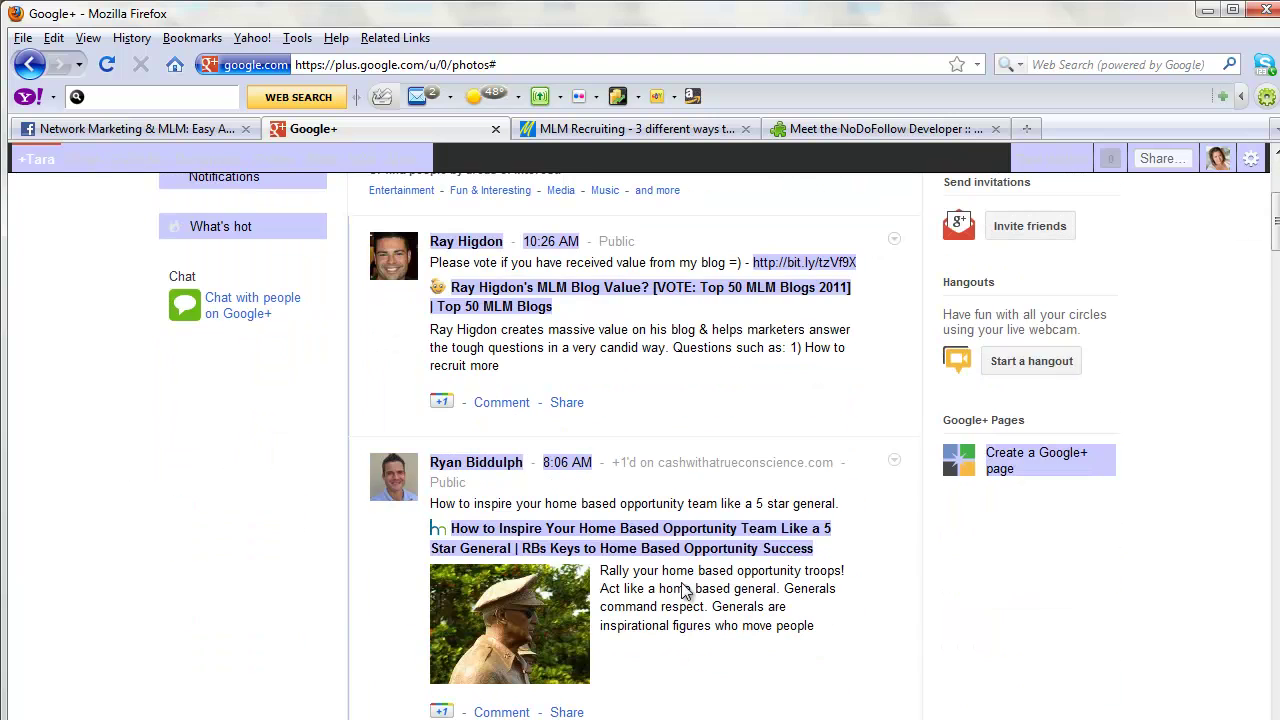
{"action": "scroll", "coordinate": [874, 565], "scroll_direction": "down", "scroll_amount": 5}
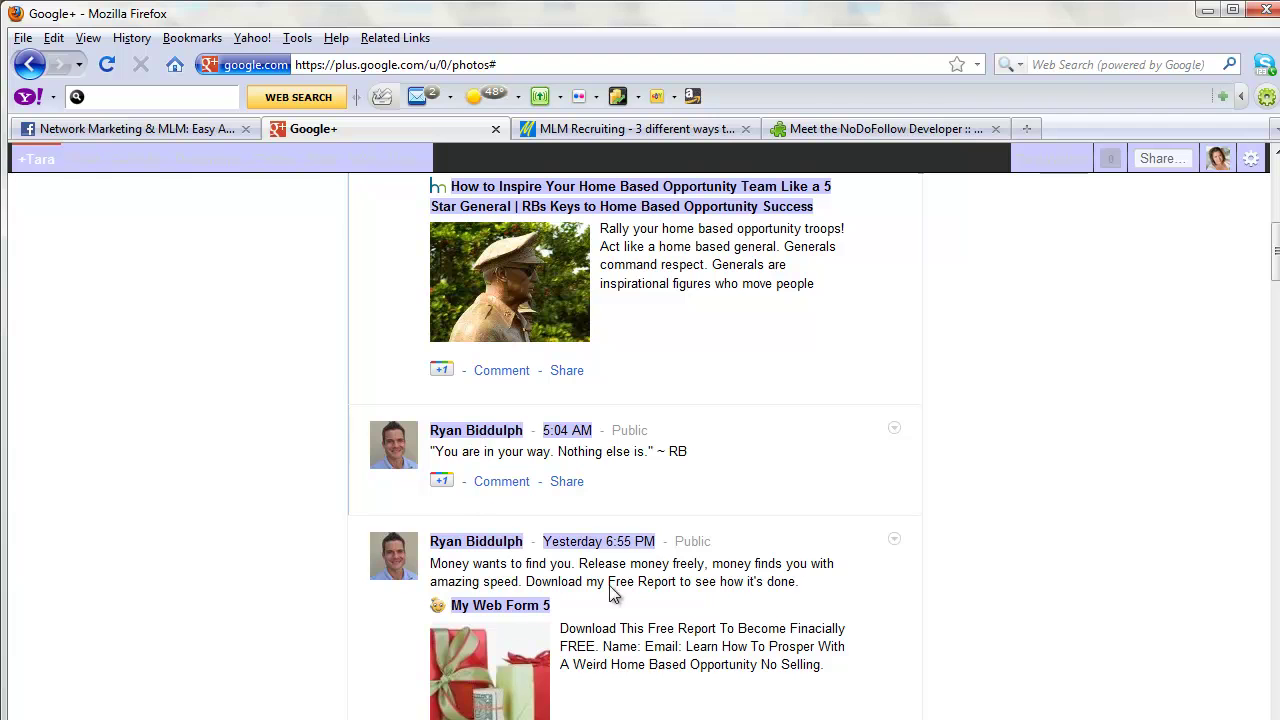
{"action": "scroll", "coordinate": [645, 620], "scroll_direction": "down", "scroll_amount": 7}
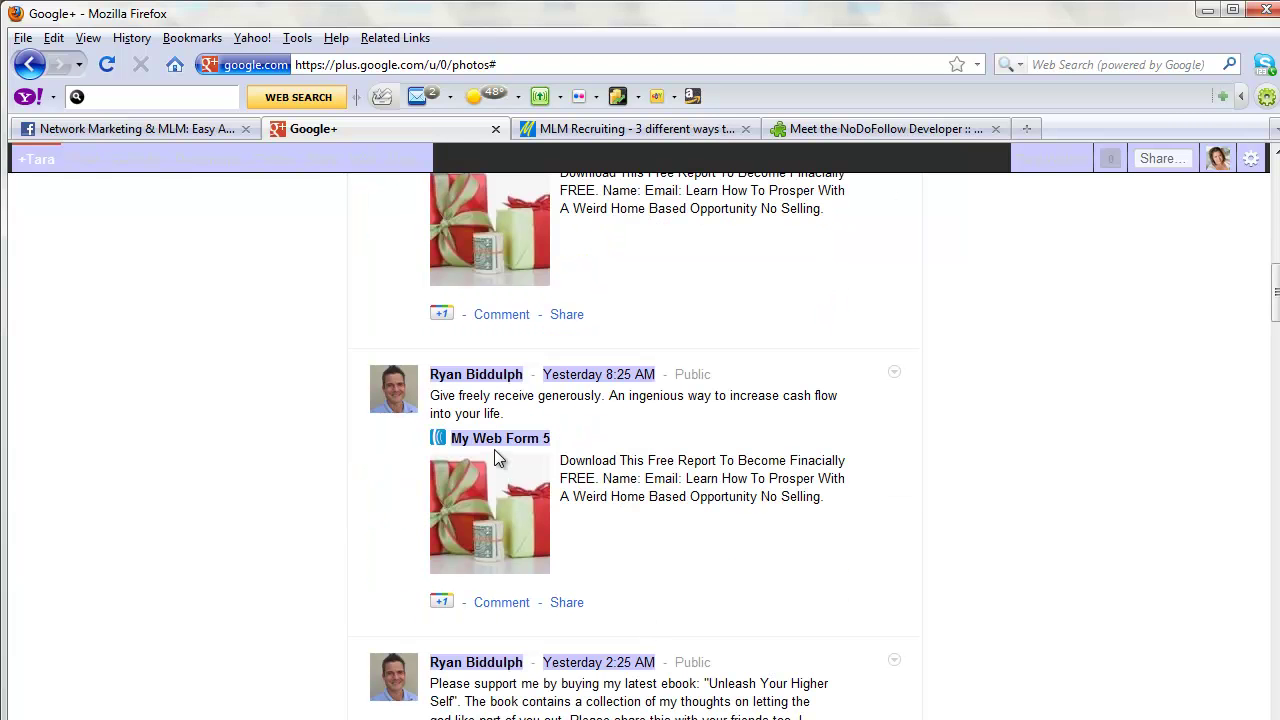
{"action": "scroll", "coordinate": [440, 441], "scroll_direction": "up", "scroll_amount": 10}
{"action": "scroll", "coordinate": [300, 400], "scroll_direction": "up", "scroll_amount": 5}
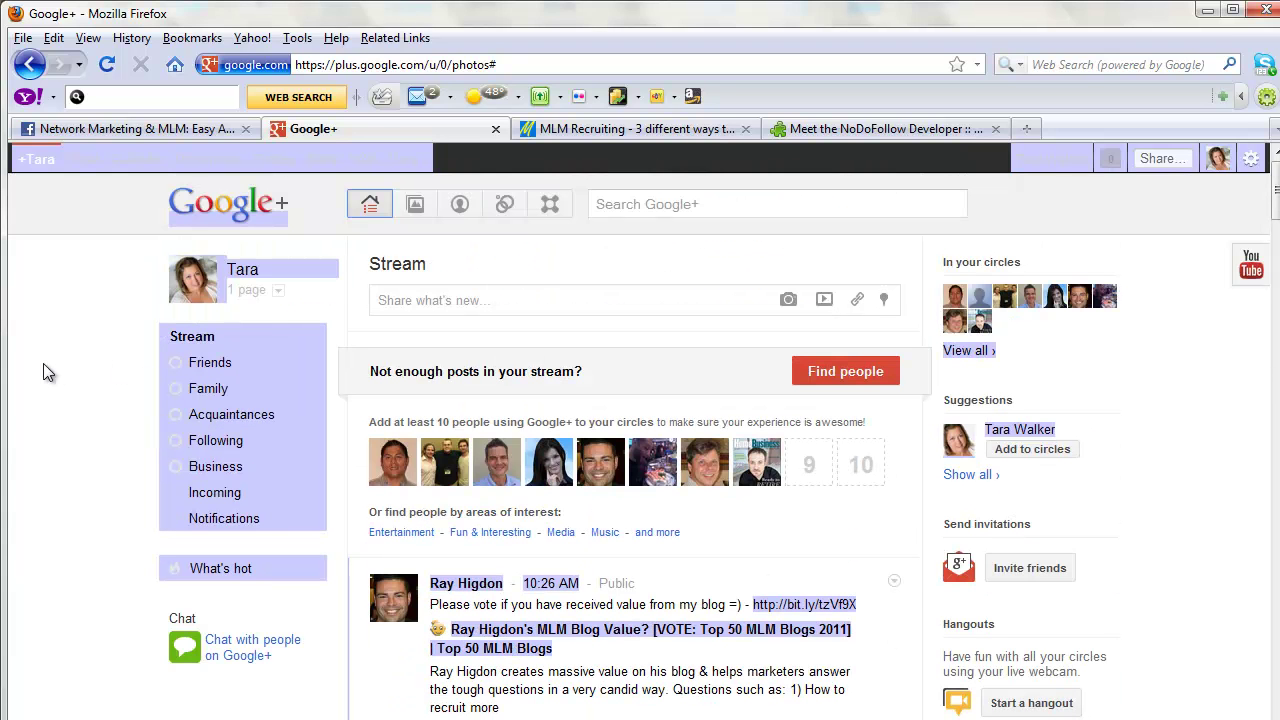
Uncheck NoDoFollow in the Google+ page's context menu to remove link highlighting
{"action": "right_click", "coordinate": [71, 375]}
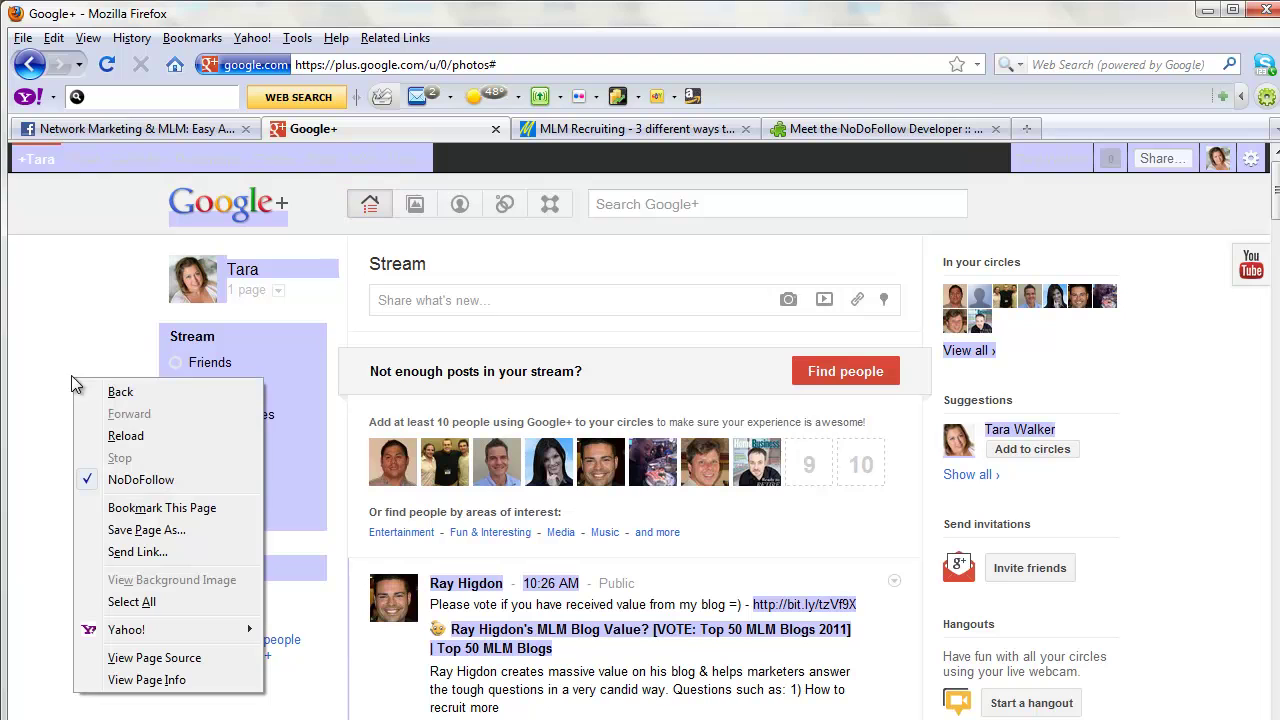
{"action": "left_click", "coordinate": [98, 481]}
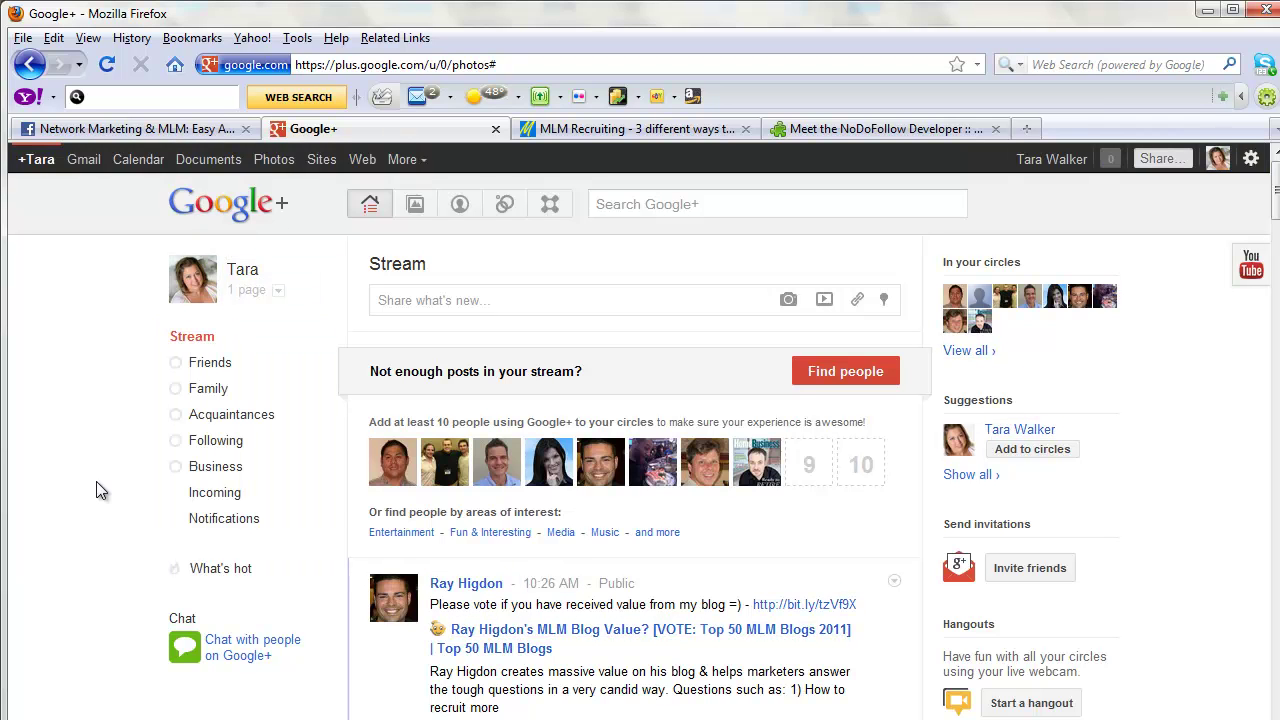